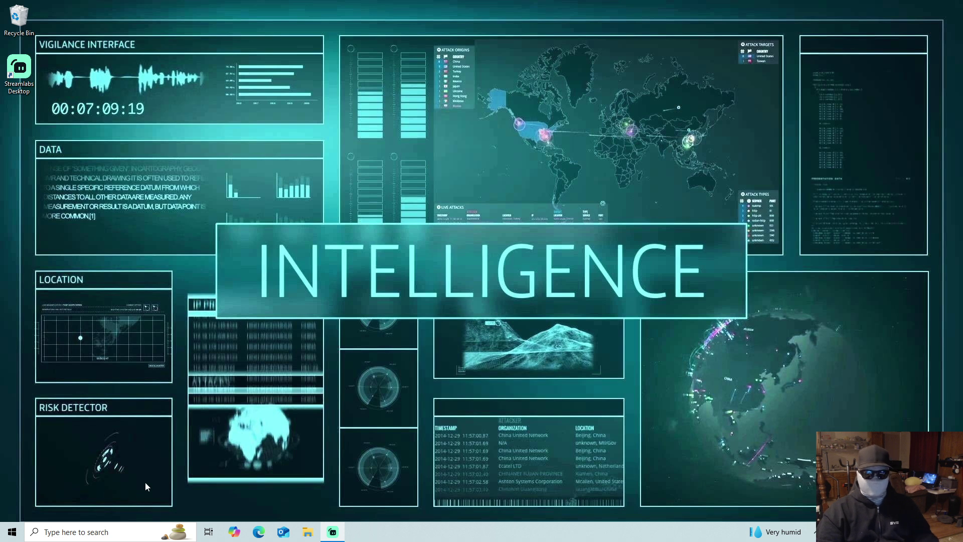
- Launch LibreWolf from Start search and maximize its window
key(super)
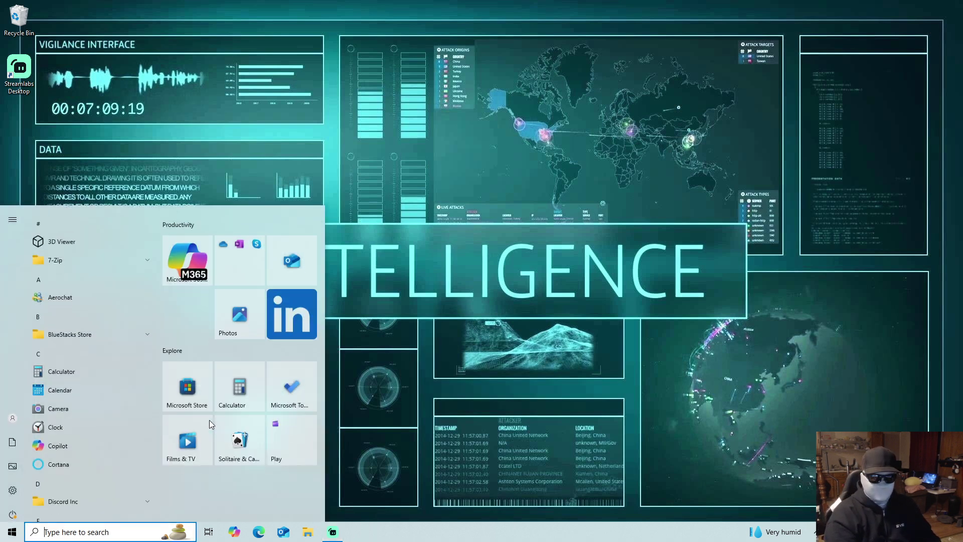
text(libre)
key(Return)
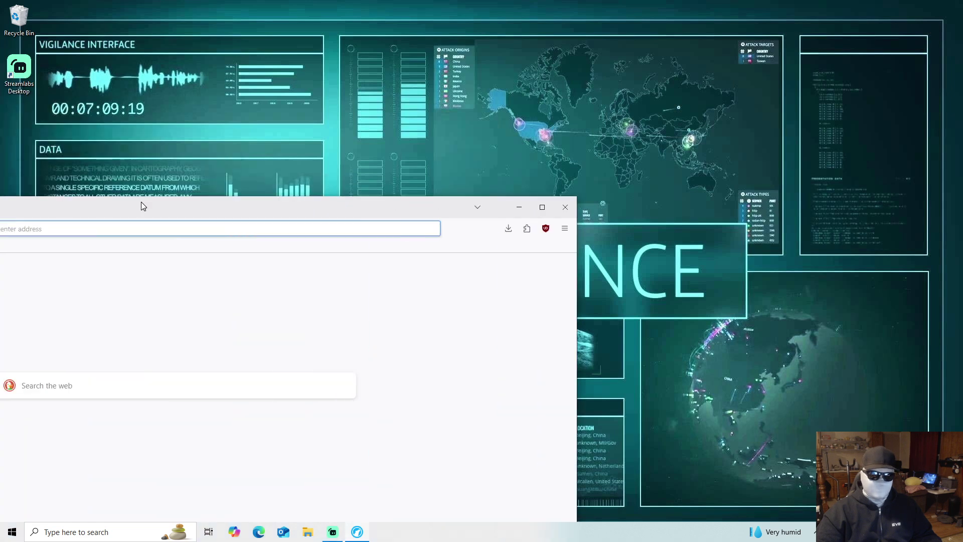
drag(140, 202, 339, 161)
double_click(339, 161)
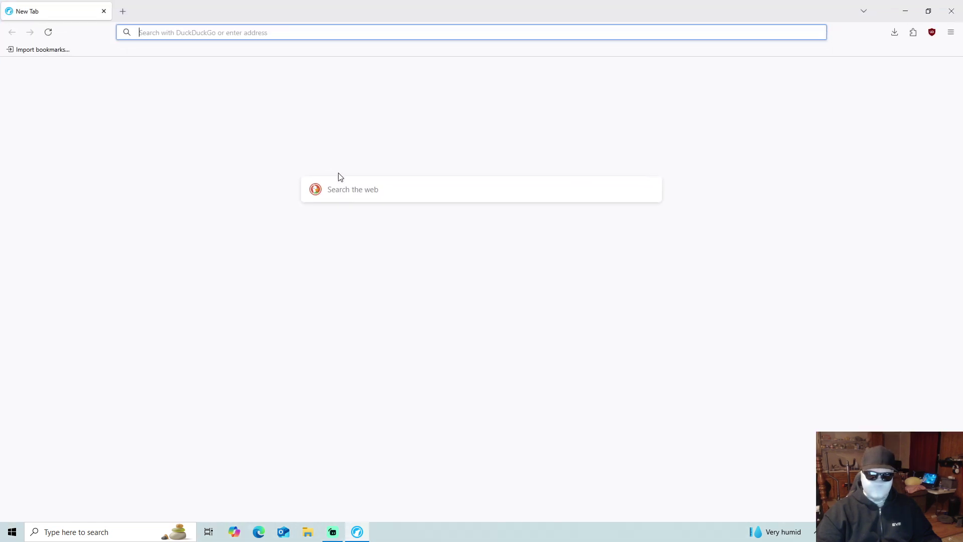
- Go to ivpn.net in the address bar
click(298, 37)
text(ivpn.net)
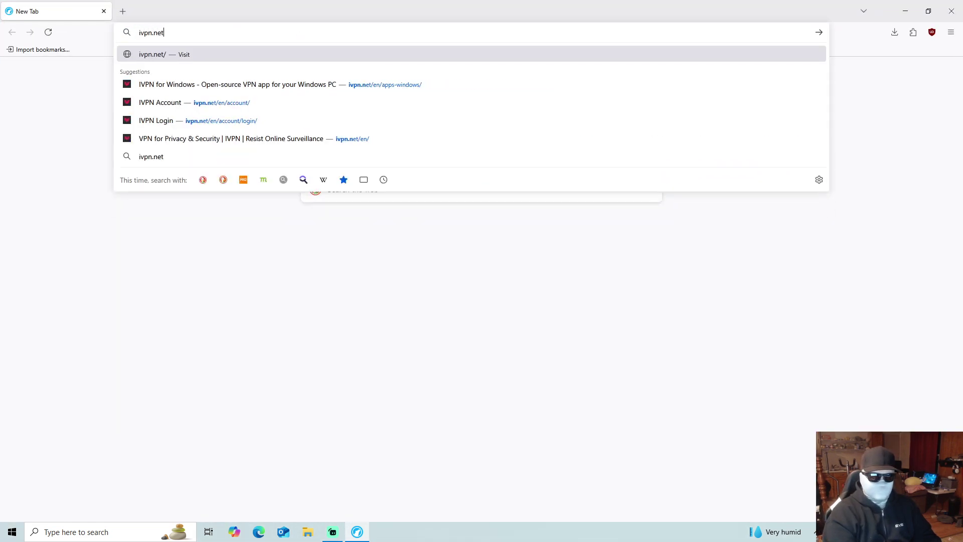
key(Return)
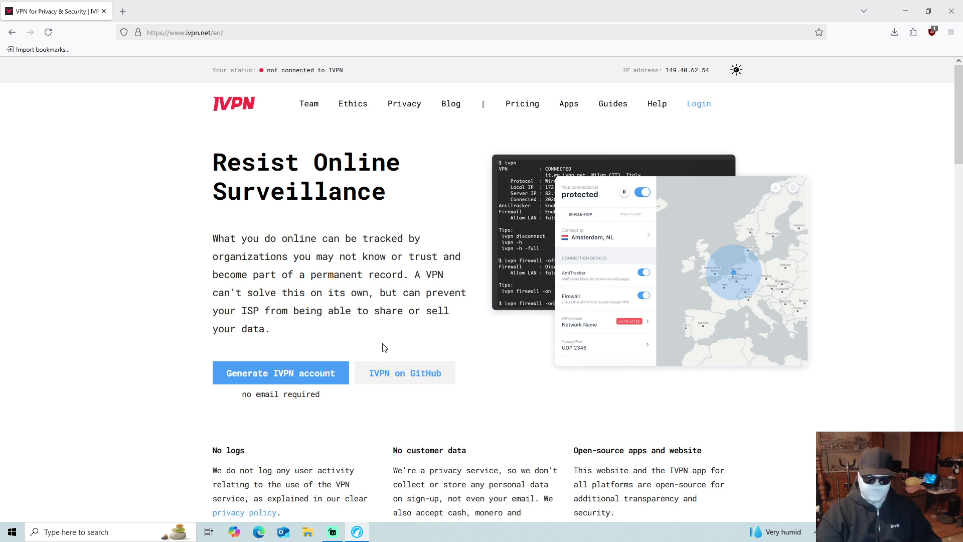
- Log in on the IVPN website with your account ID
click(700, 105)
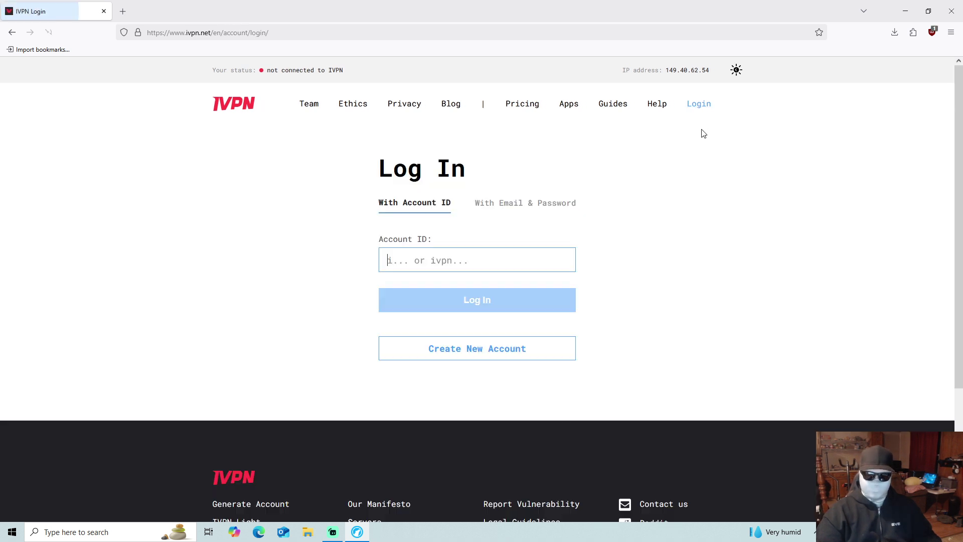
click(444, 254)
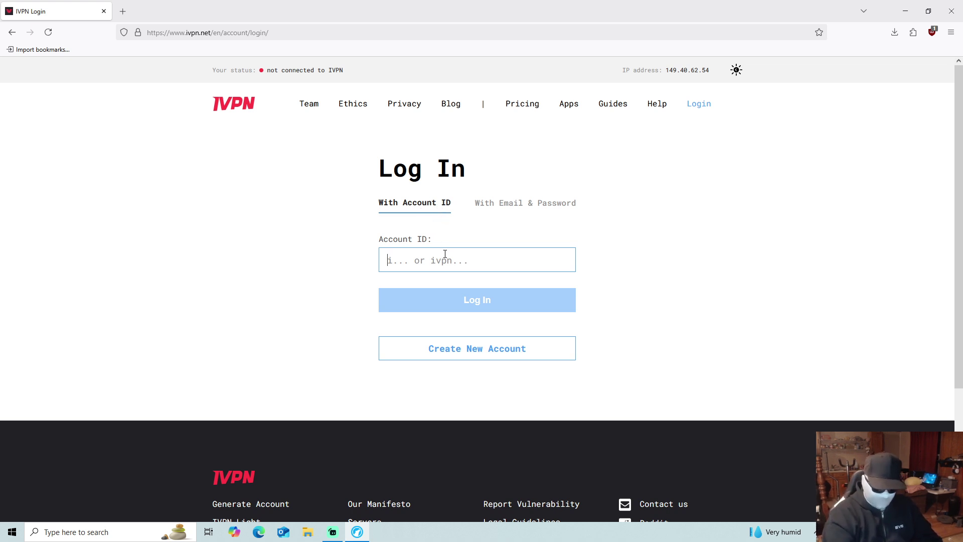
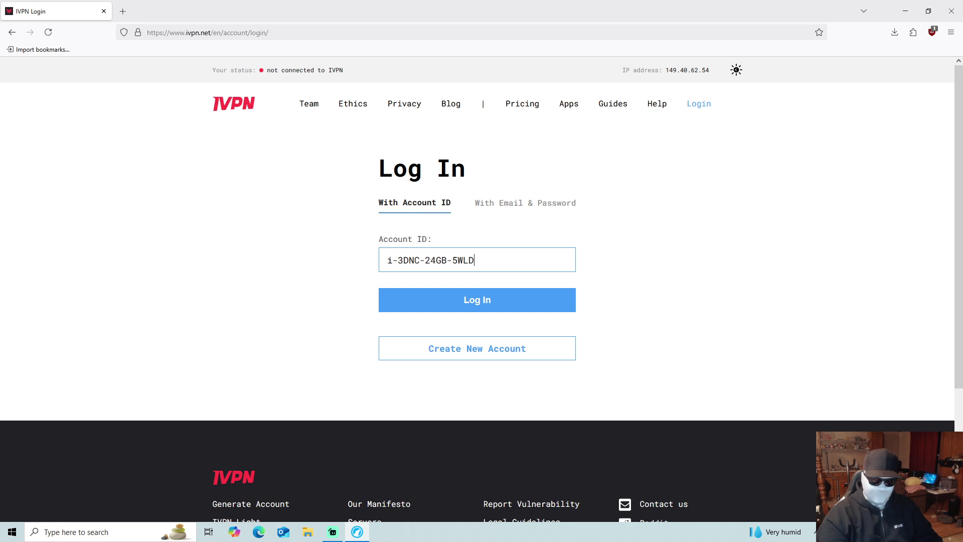
key(Return)
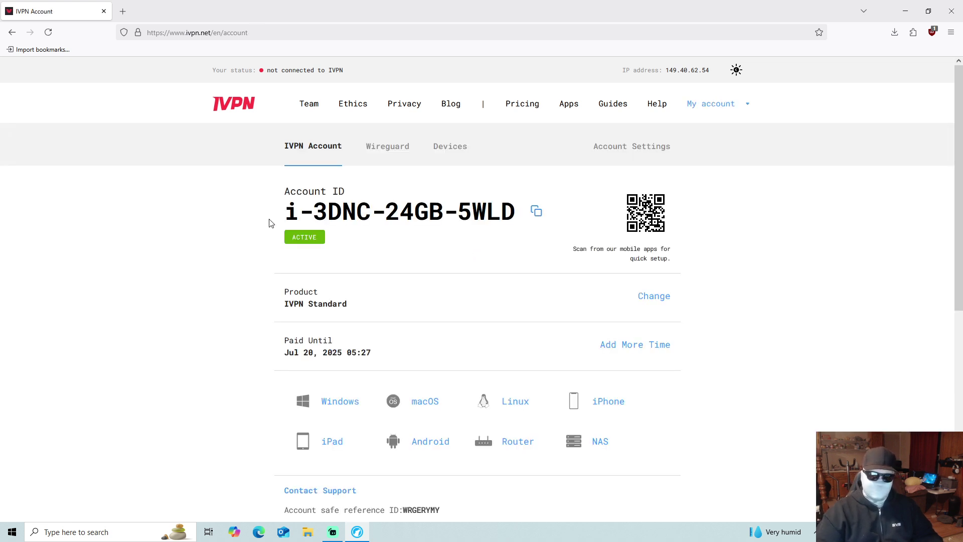
- Review the account page's account ID and Paid Until date (Jul 20, 2025)
drag(283, 212, 509, 225)
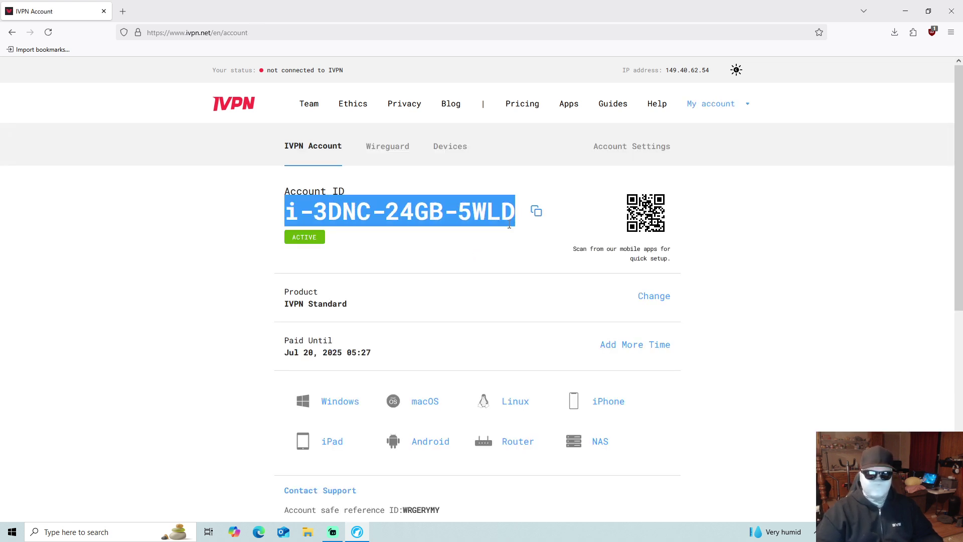
click(134, 269)
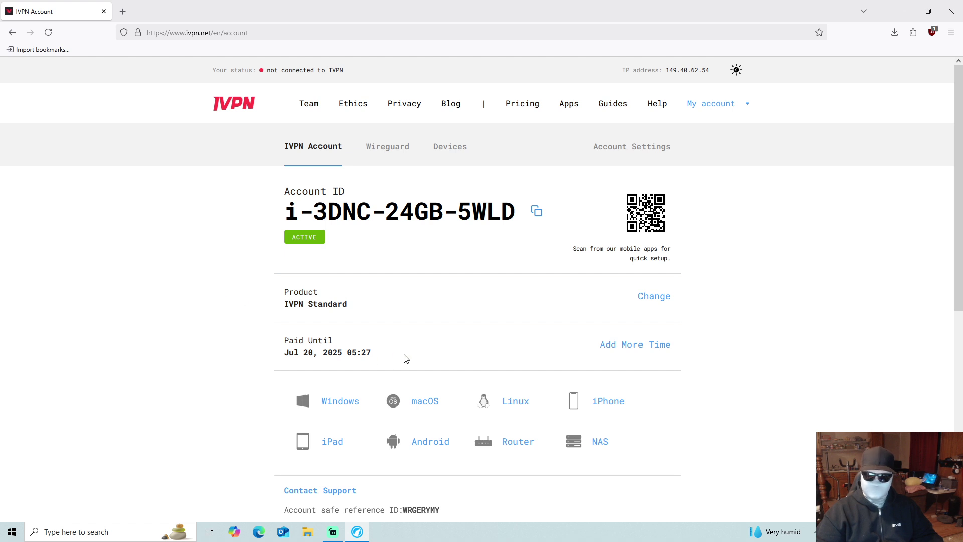
drag(392, 357, 282, 338)
click(260, 358)
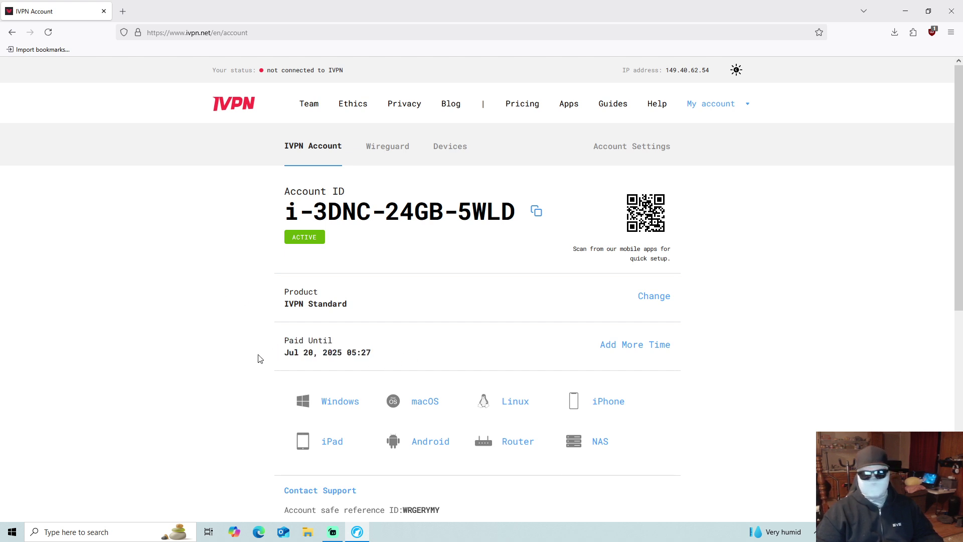
scroll(722, 366, down, 1)
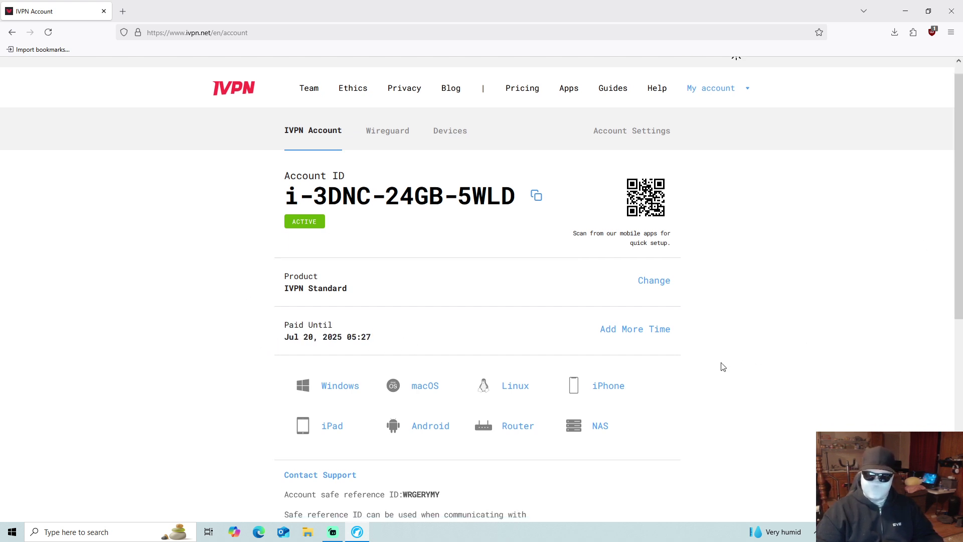
- Download IVPN-Client-v3.14.17.exe for Windows, replacing the old copy, and run it from Downloads
click(339, 355)
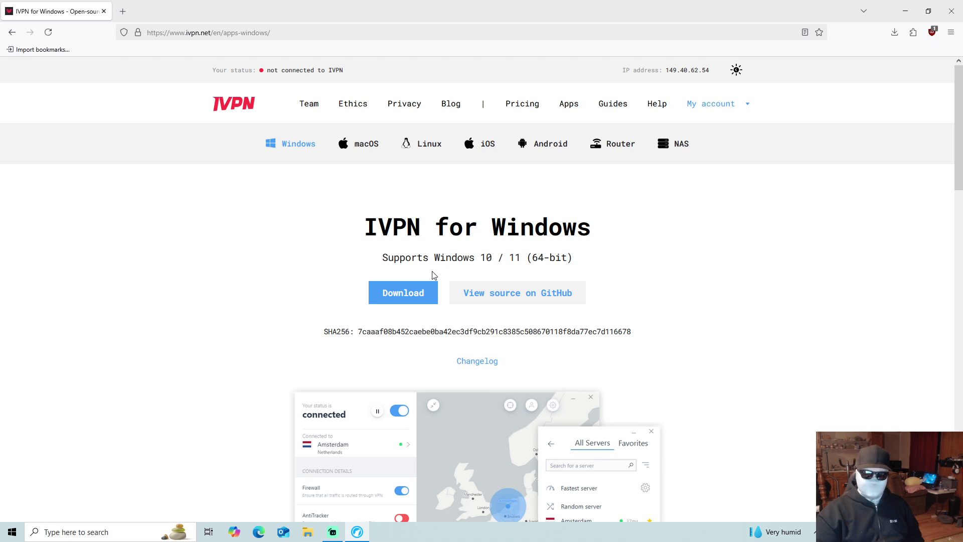
click(403, 293)
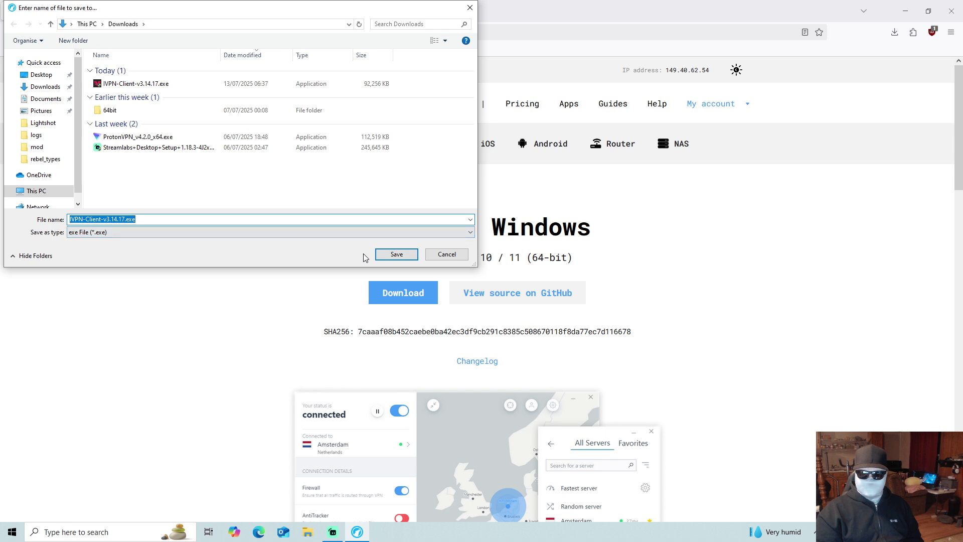
click(390, 256)
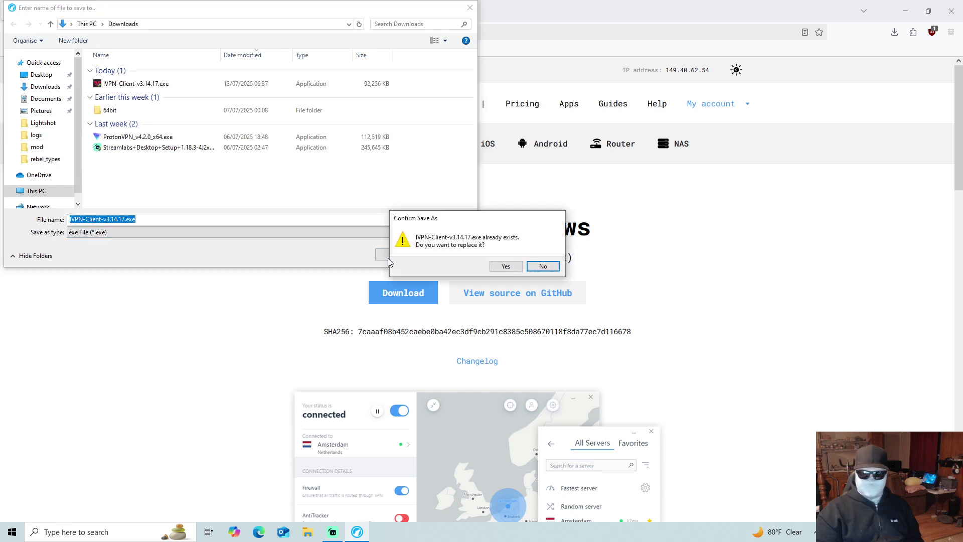
click(506, 267)
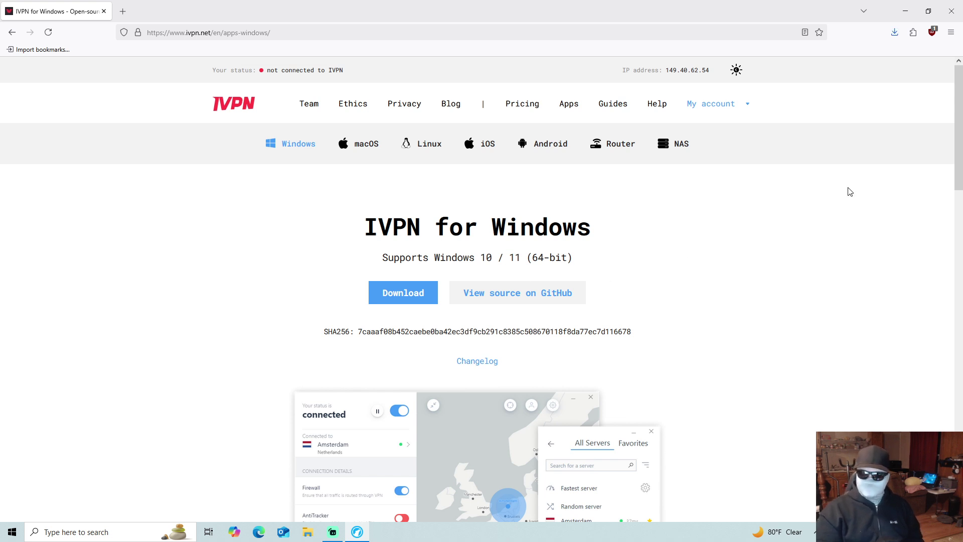
click(898, 33)
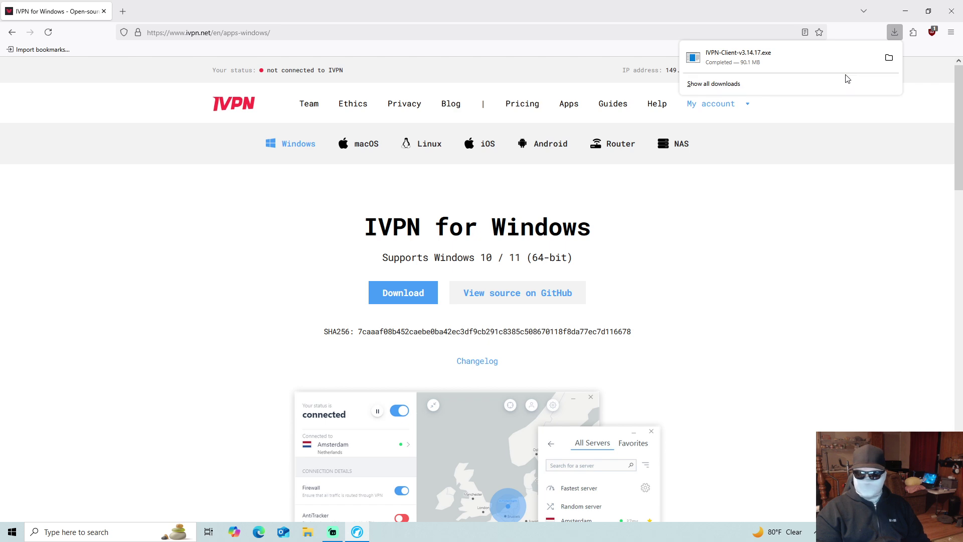
click(836, 63)
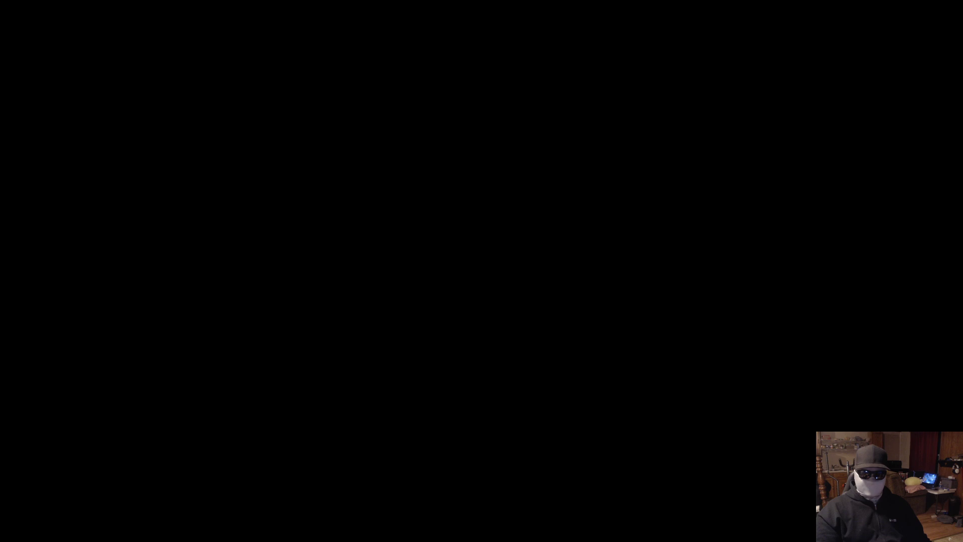
- Allow the IVPN Client Setup to run in the User Account Control prompt
click(453, 330)
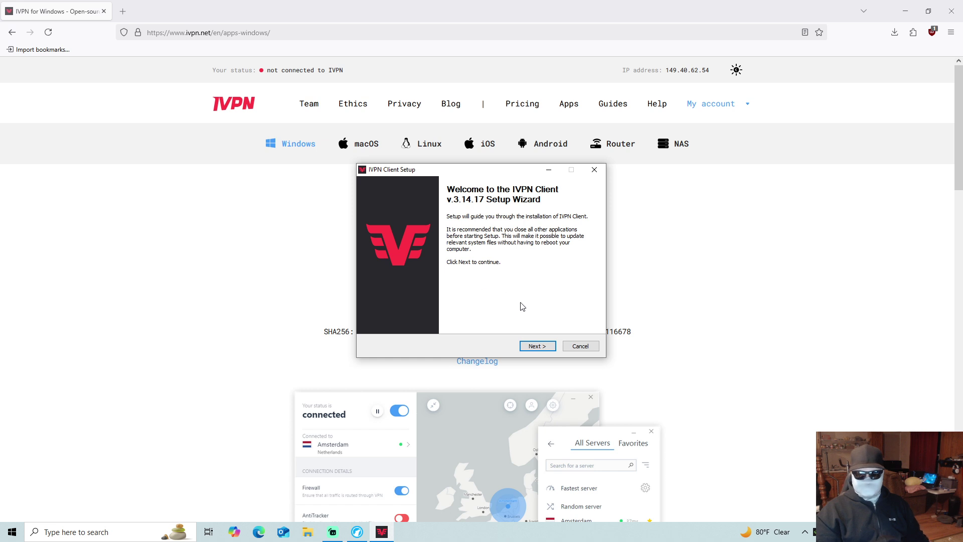
- Accept the license, install IVPN Client v3.14.17, and finish with 'Run IVPN Client now' checked
click(534, 347)
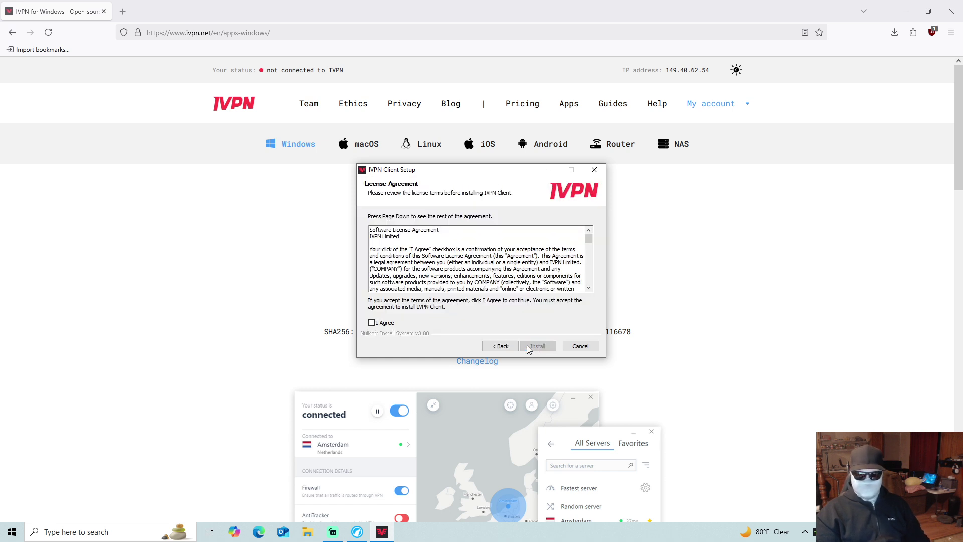
click(371, 323)
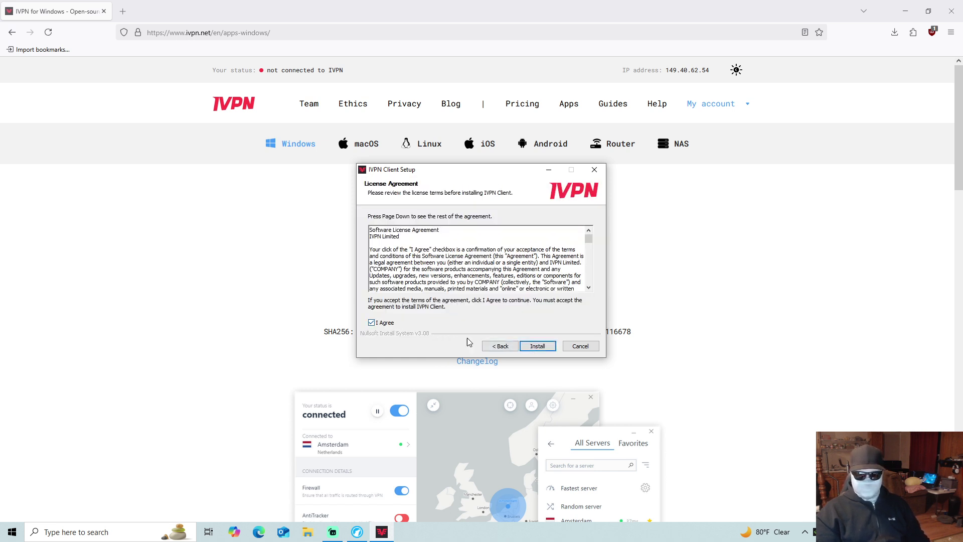
click(540, 348)
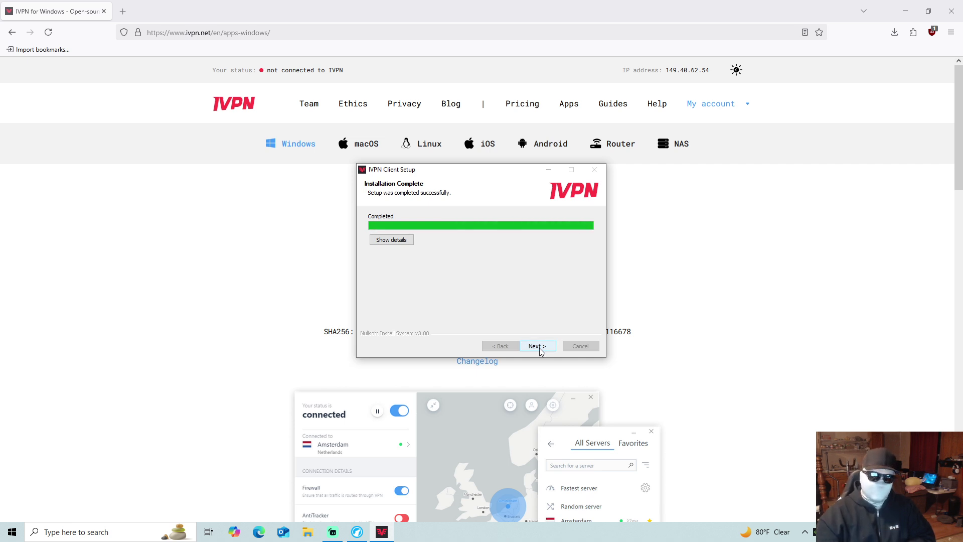
click(538, 346)
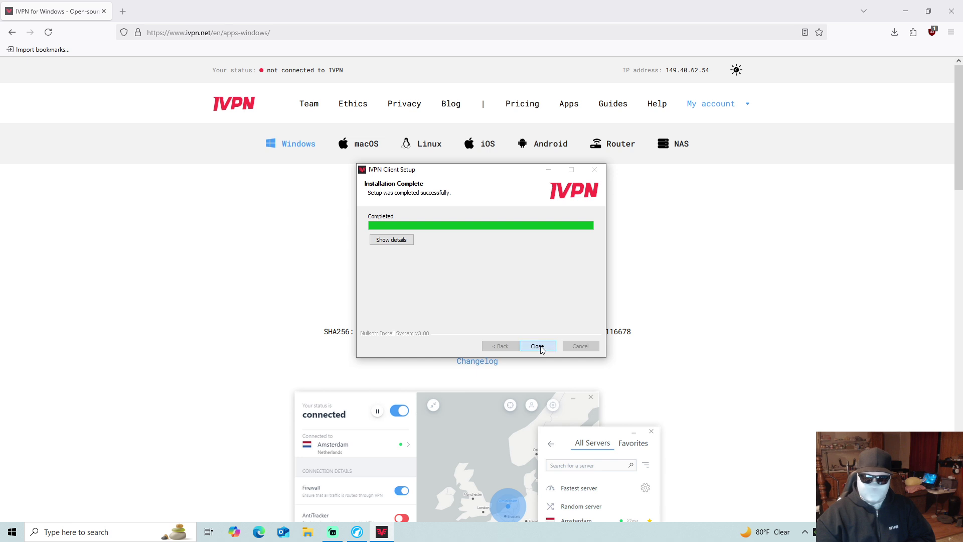
click(539, 347)
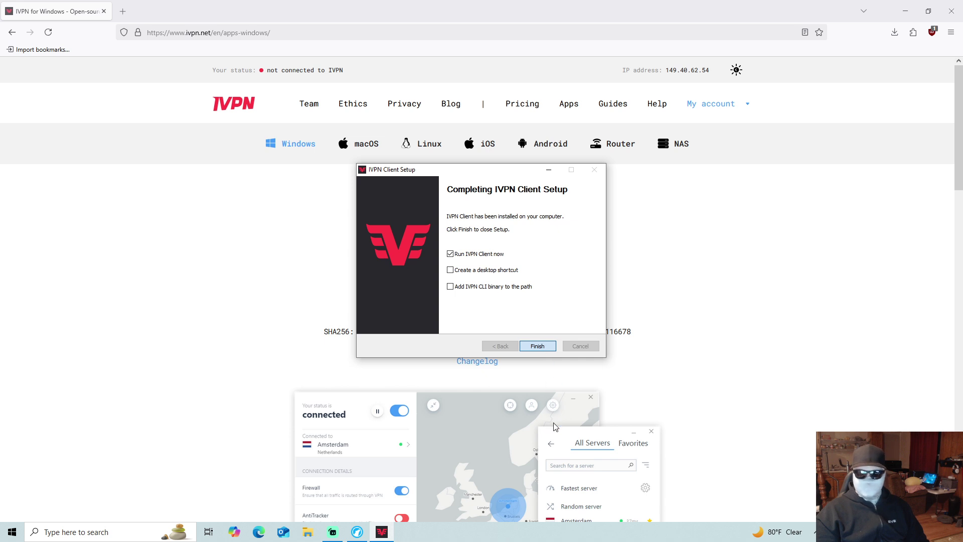
key(Return)
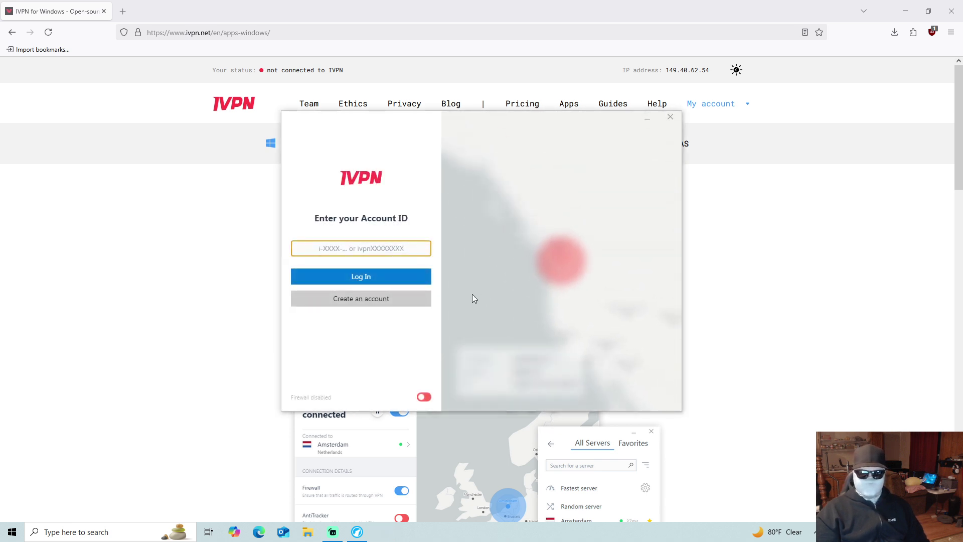
- Sign in to the IVPN Client by entering your account ID
click(412, 250)
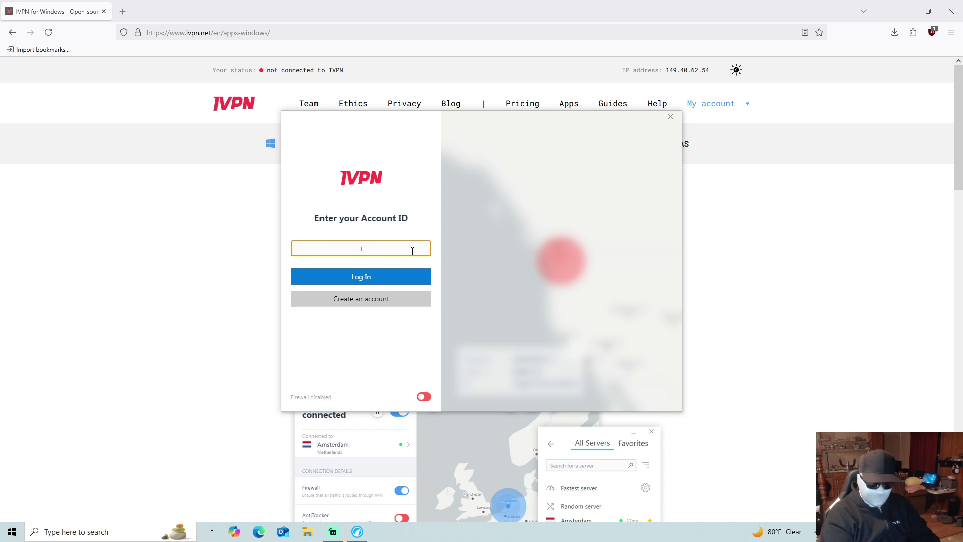
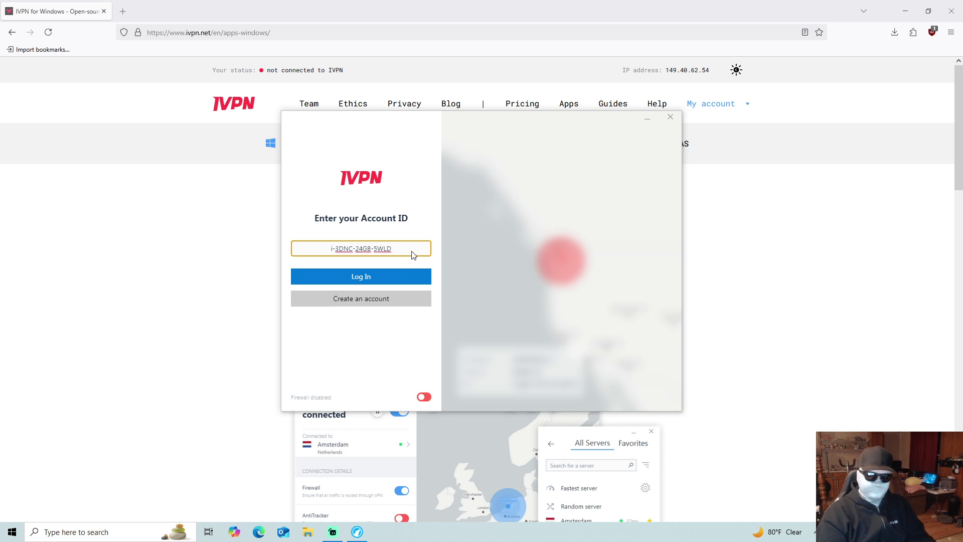
key(Return)
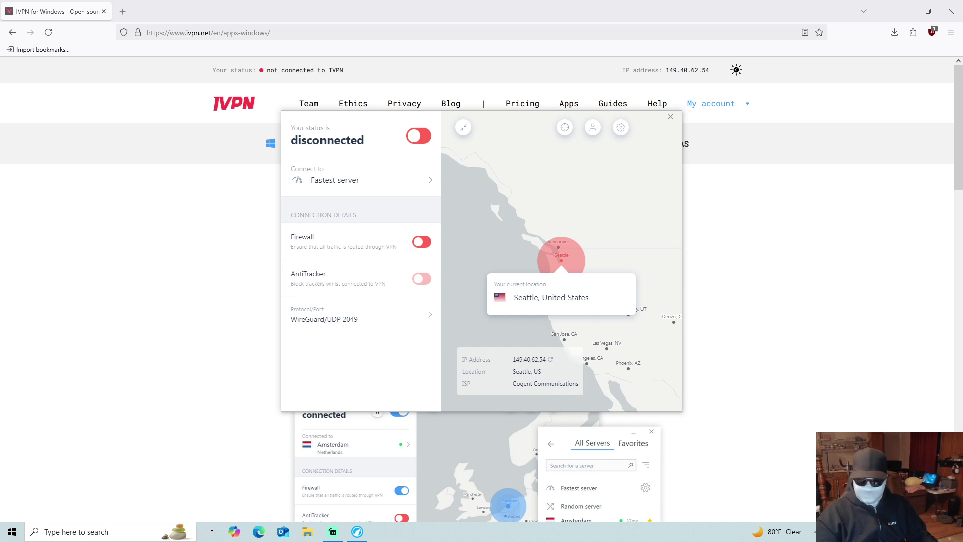
- Pick Holon, Tel Aviv (Israel) from the All Servers list
click(814, 532)
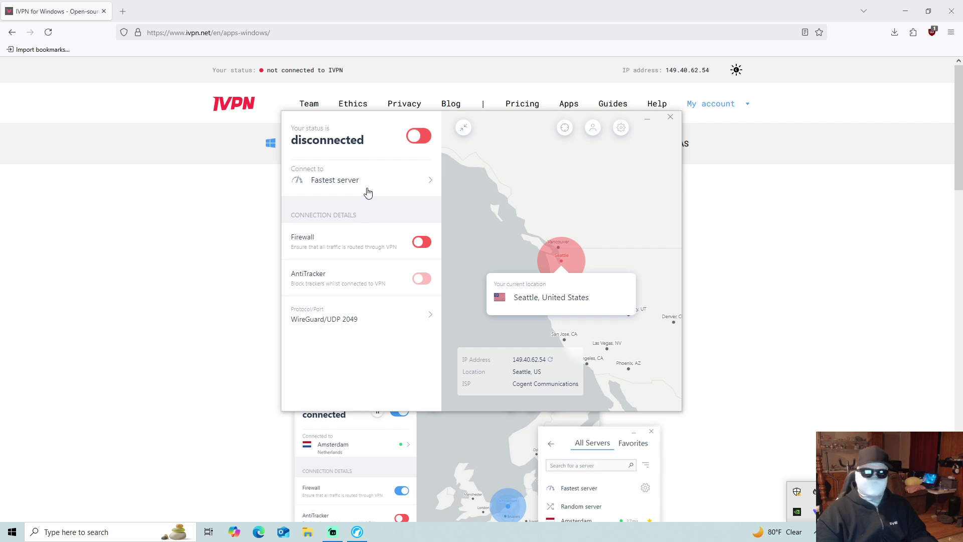
click(368, 192)
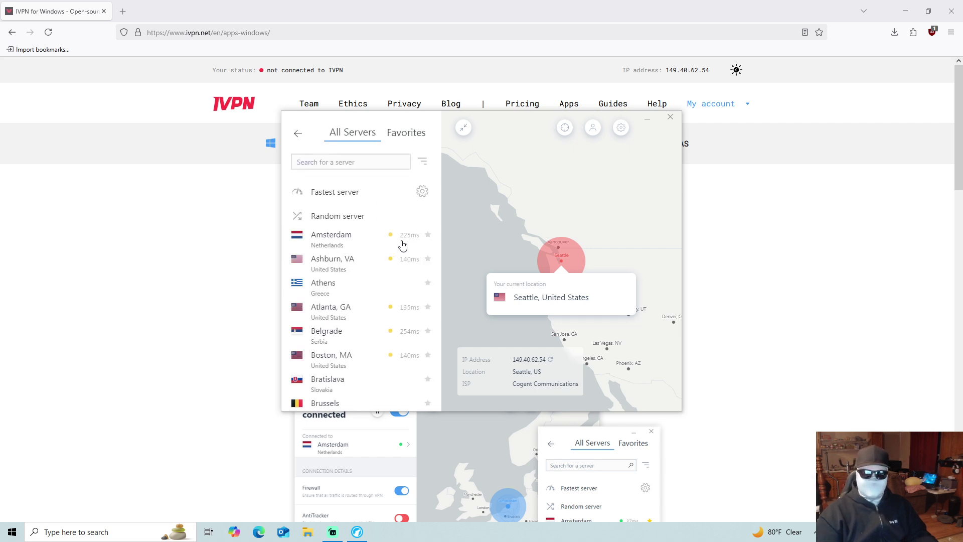
scroll(401, 242, down, 10)
scroll(401, 241, down, 15)
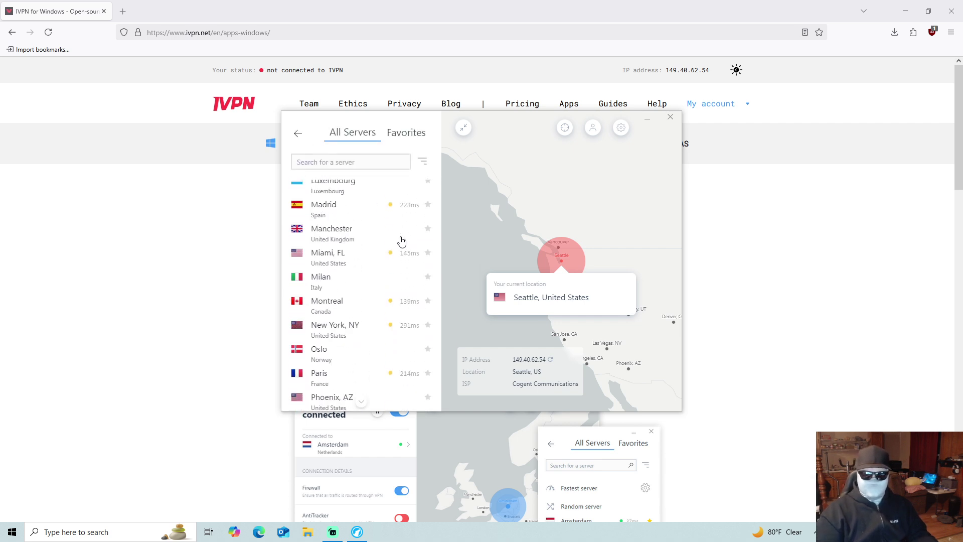
scroll(401, 243, up, 20)
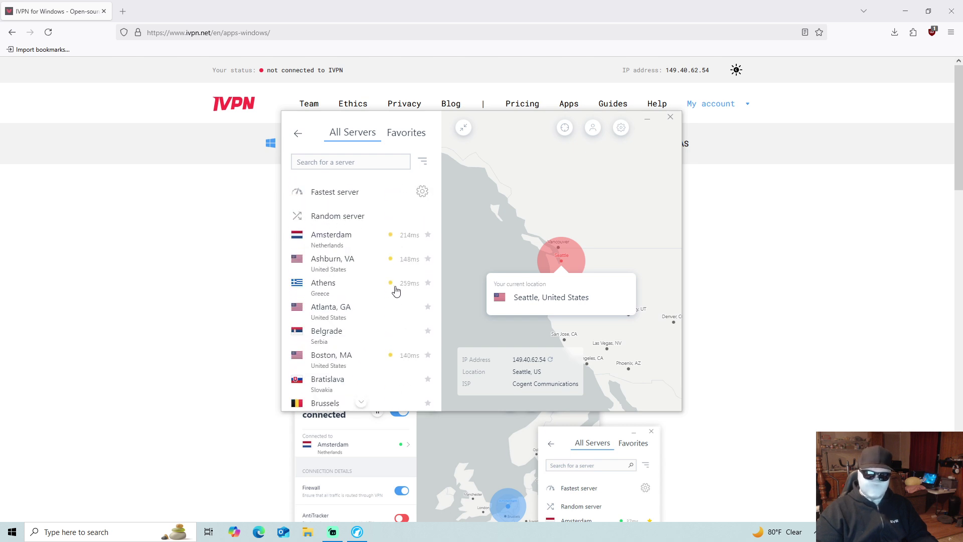
scroll(401, 315, down, 8)
scroll(401, 316, down, 8)
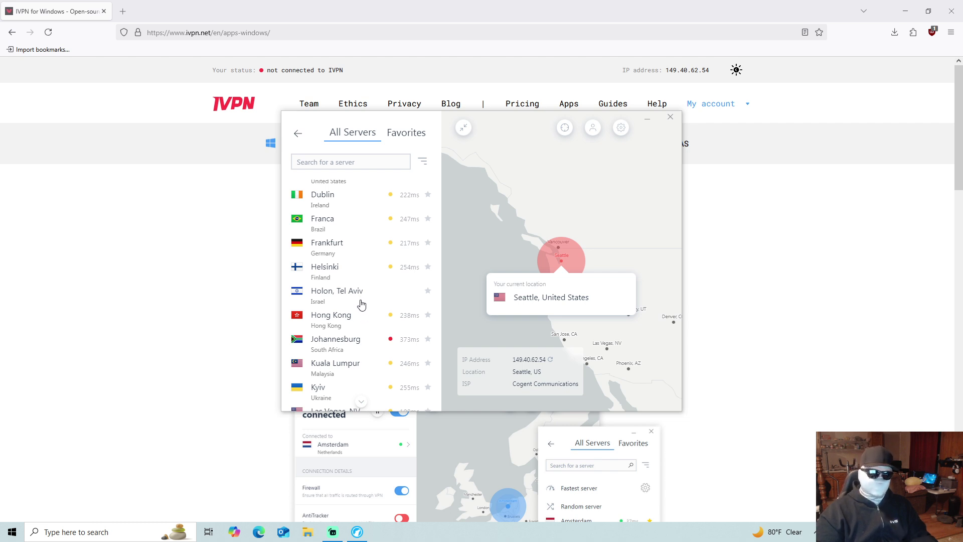
click(361, 305)
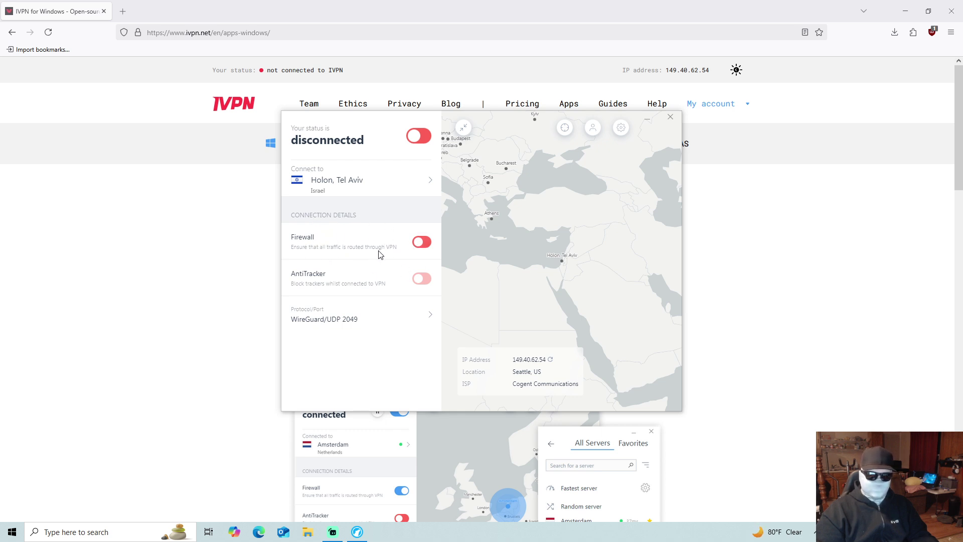
- Switch on Firewall and AntiTracker, then check the Protocol/Port connection settings
click(421, 242)
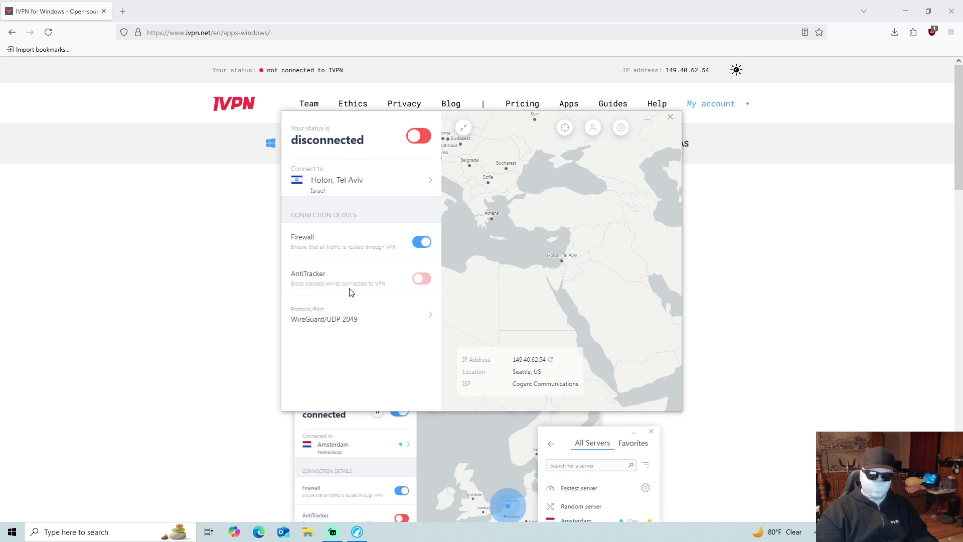
click(416, 281)
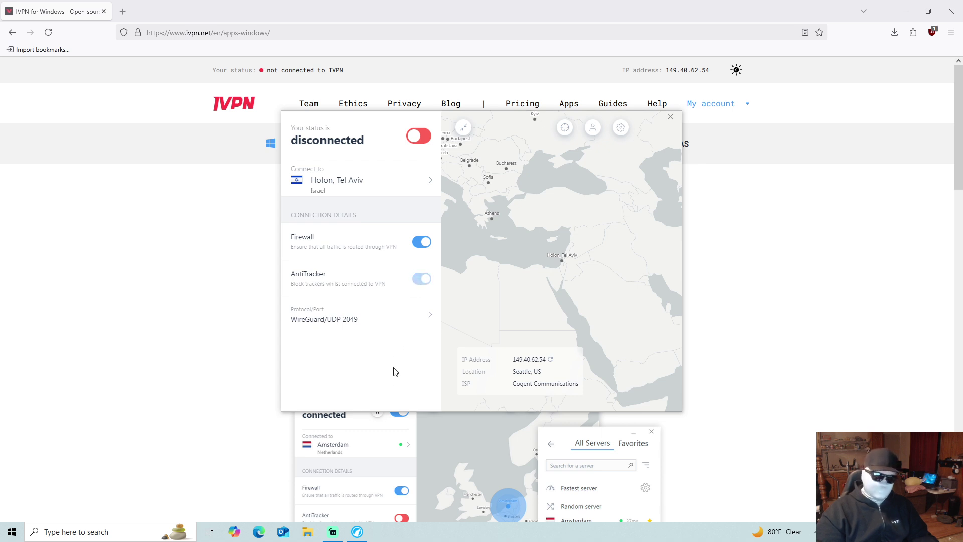
click(406, 321)
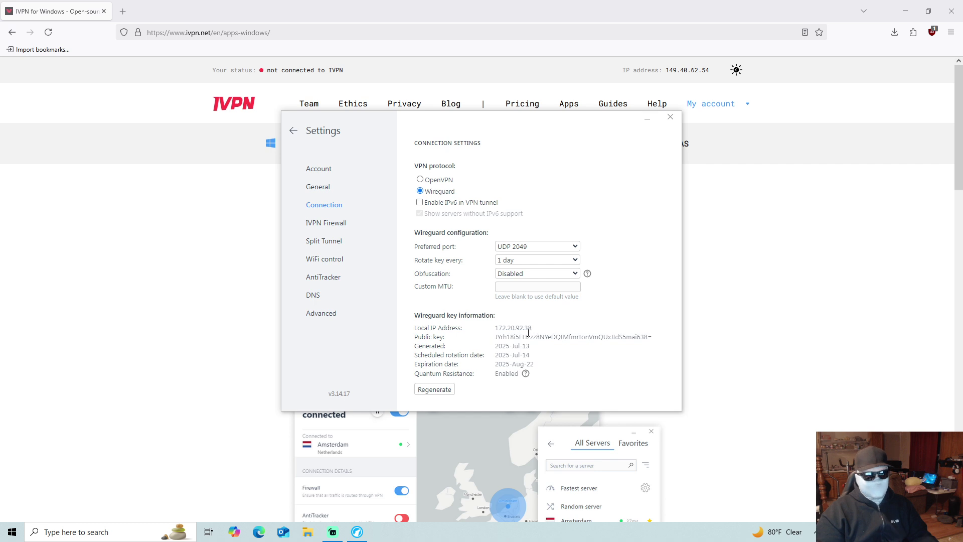
click(294, 130)
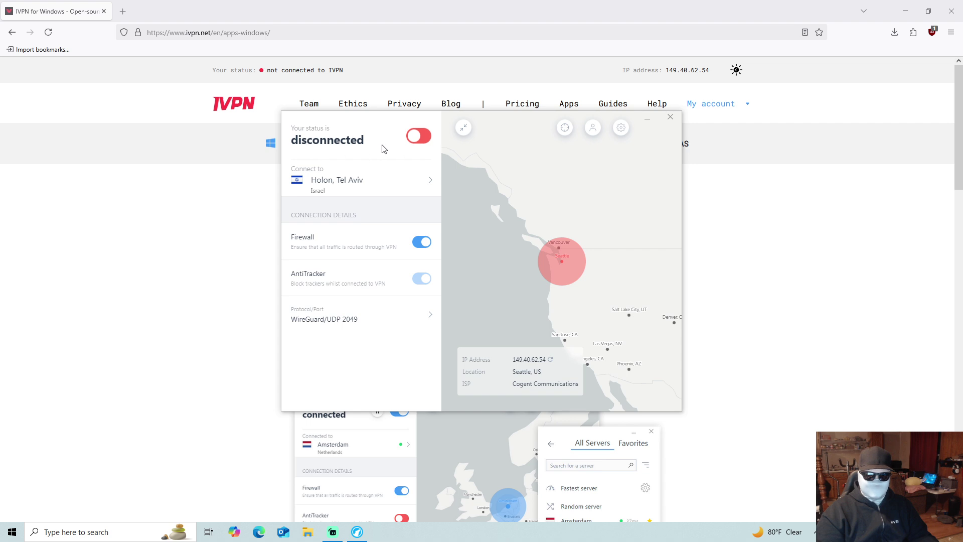
- Cancel the Holon connection, switch to Fastest server, re-enable Firewall, and connect
click(419, 143)
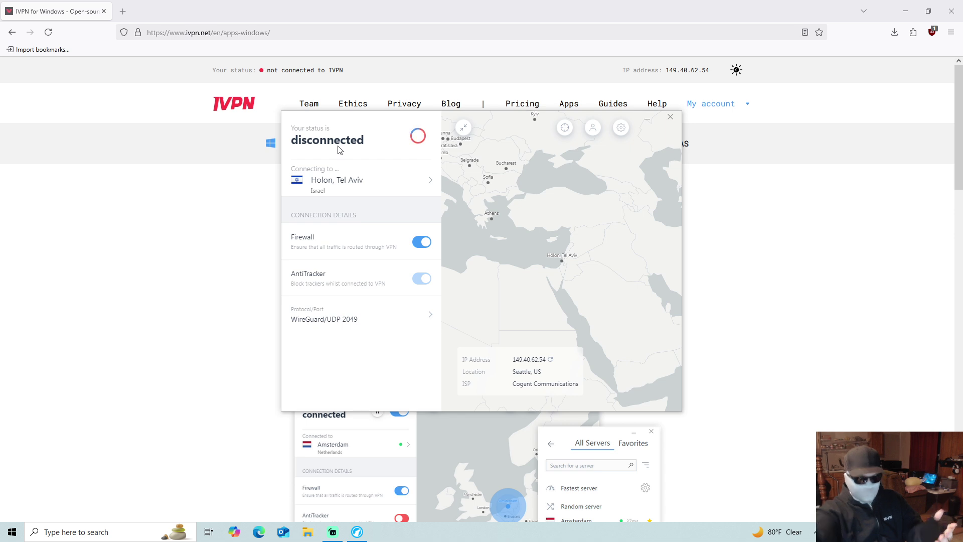
click(415, 136)
click(401, 190)
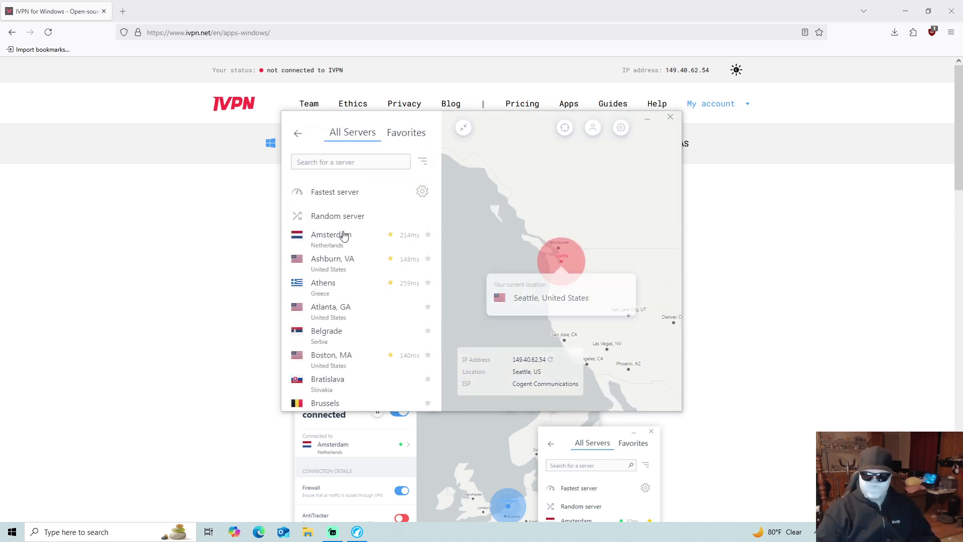
click(344, 197)
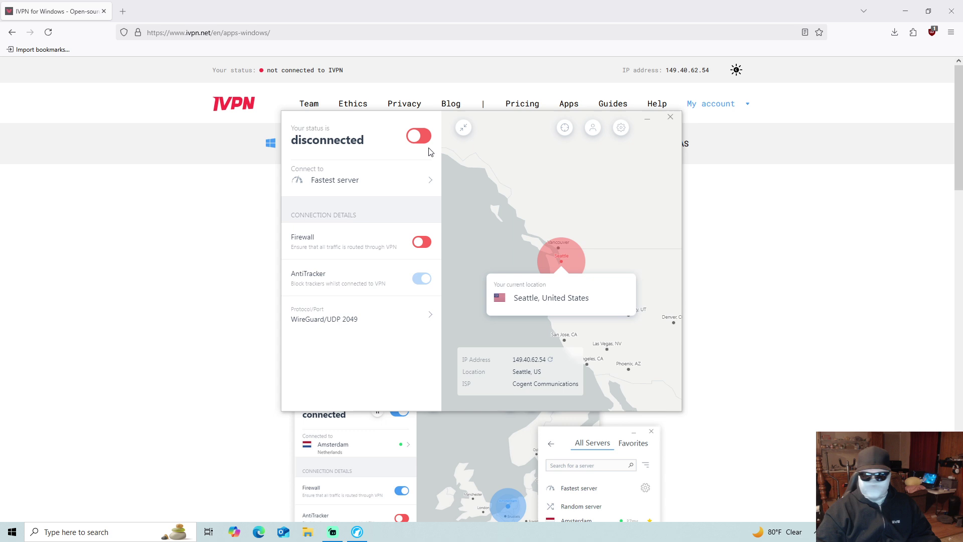
click(420, 243)
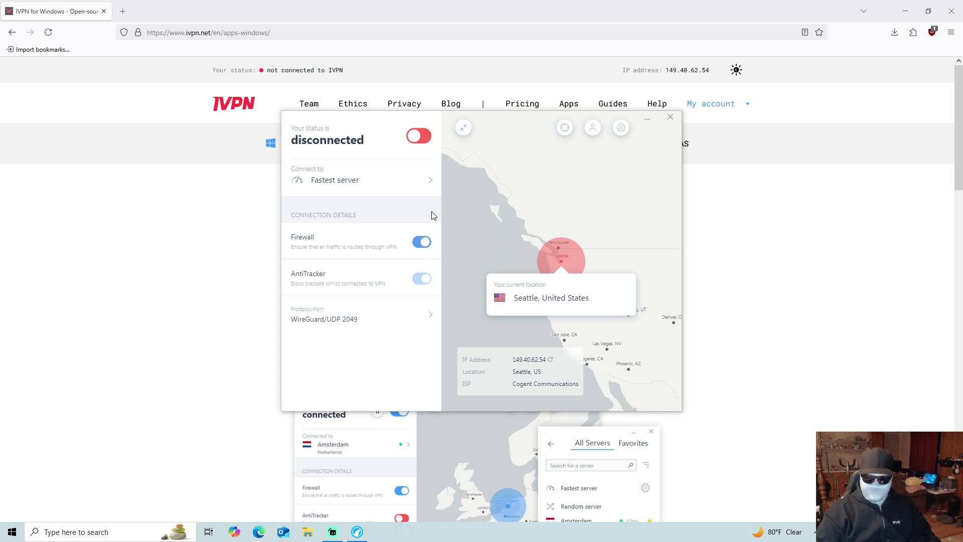
click(420, 142)
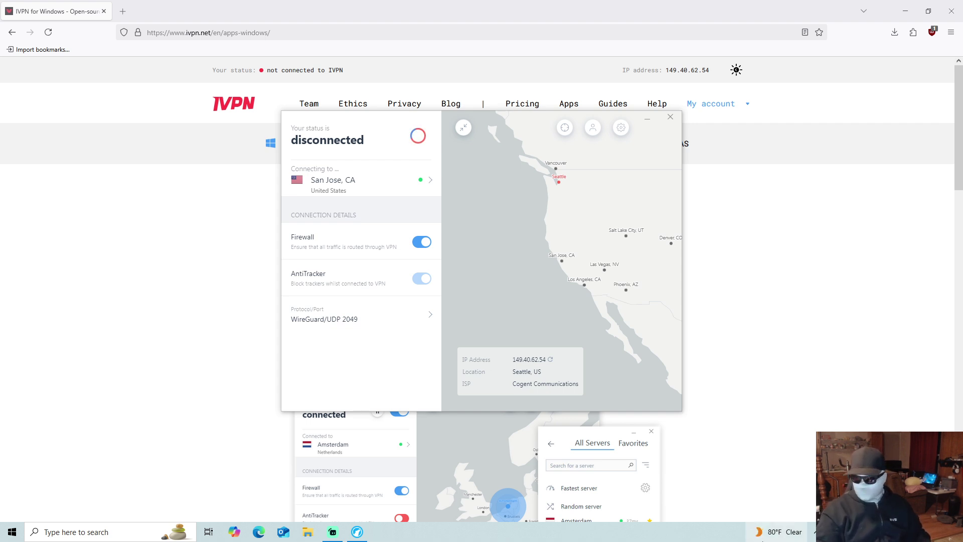
- Quit Proton VPN from its system tray icon
click(814, 532)
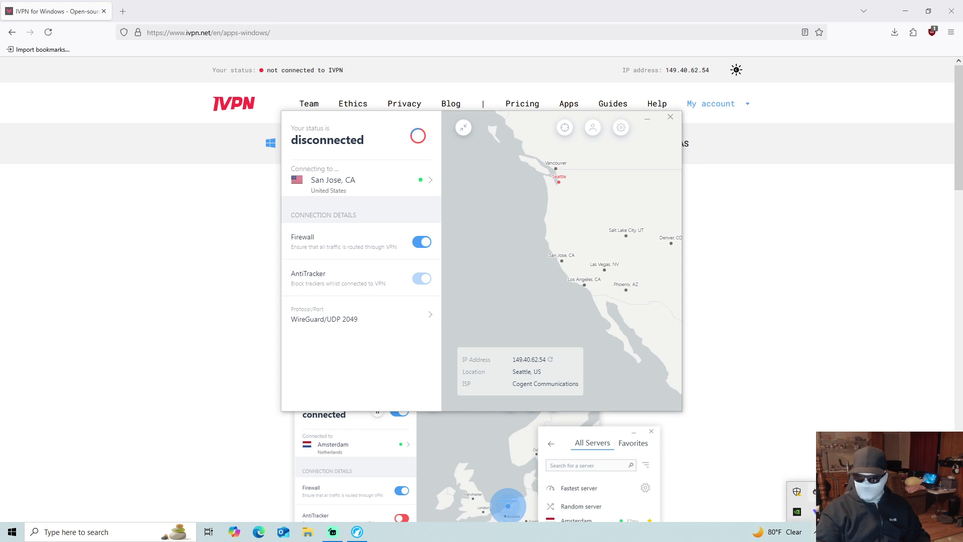
right_click(815, 511)
click(835, 494)
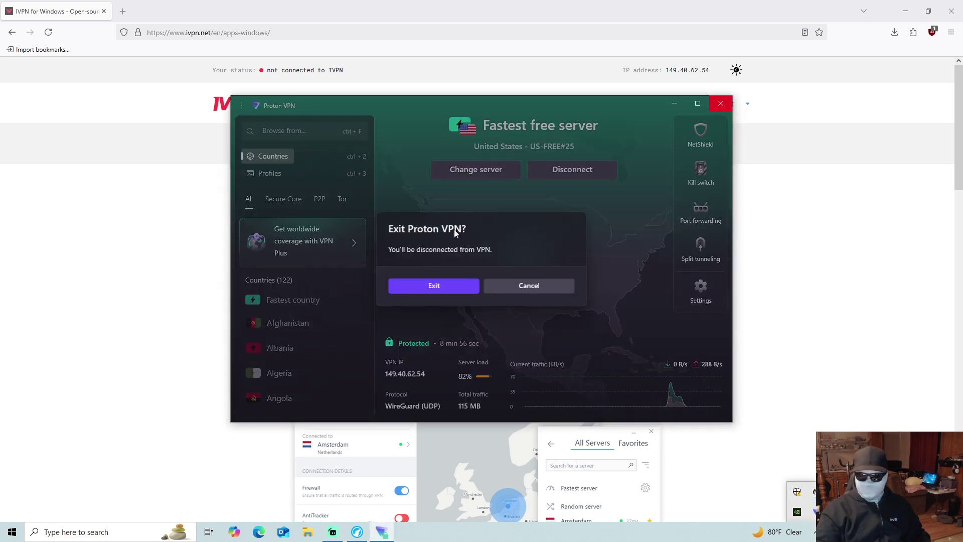
click(435, 282)
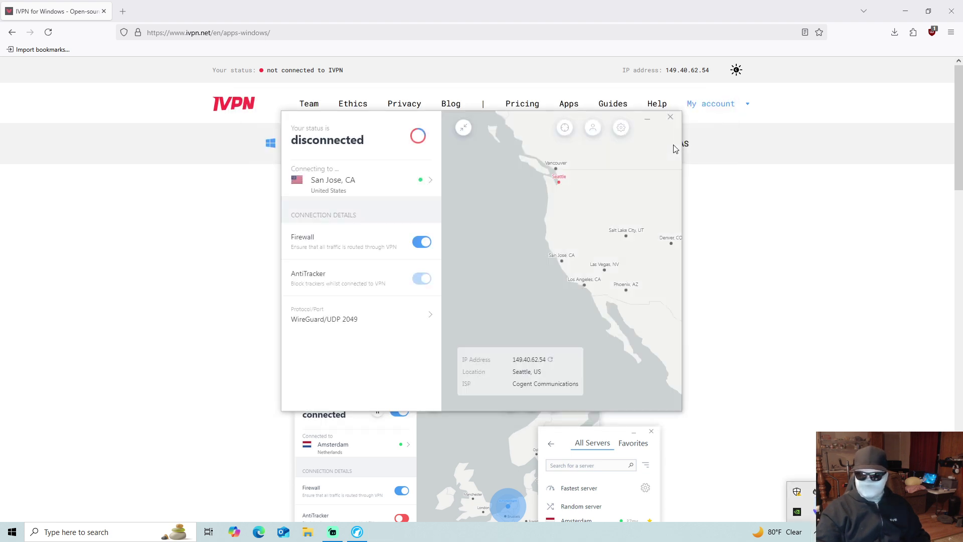